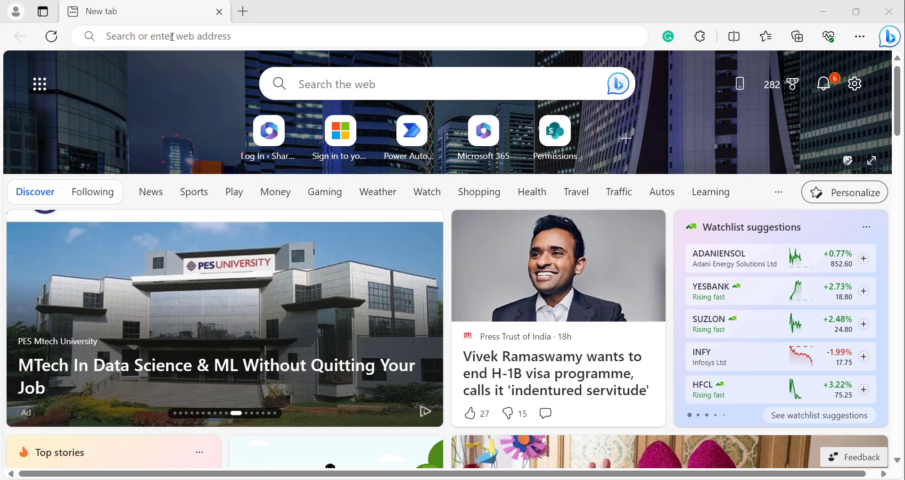
Paste make.powerautomate.com into Edge's address bar and load the Power Automate home page
click(171, 32)
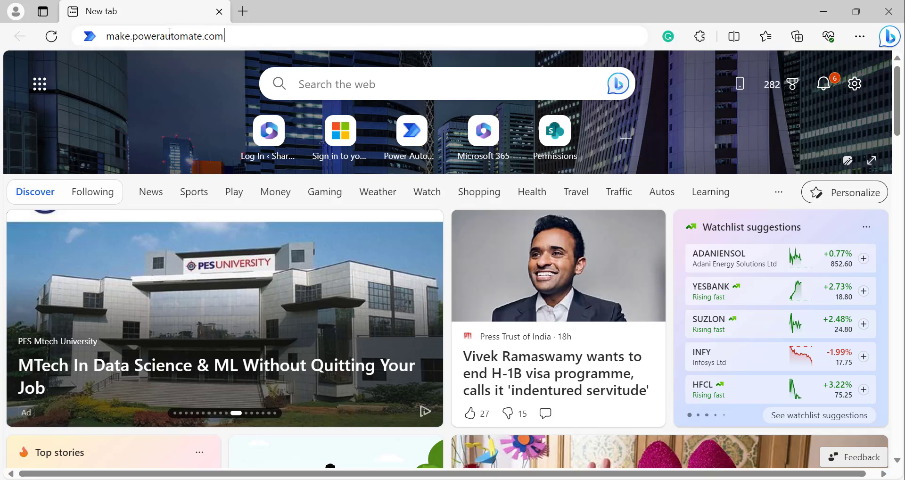
text(make.powerautomate.com)
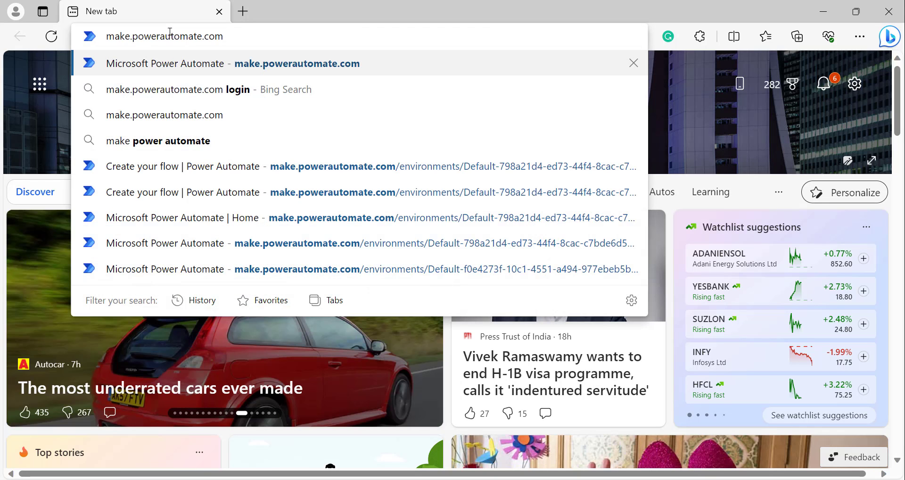
key(Return)
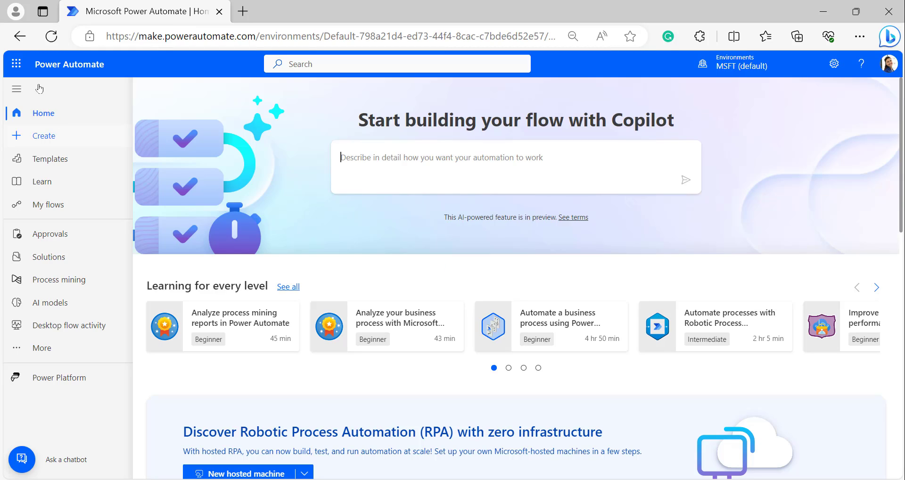
Create an instant cloud flow named 'Date Variable Initialize' using the Manually trigger a flow trigger
click(51, 136)
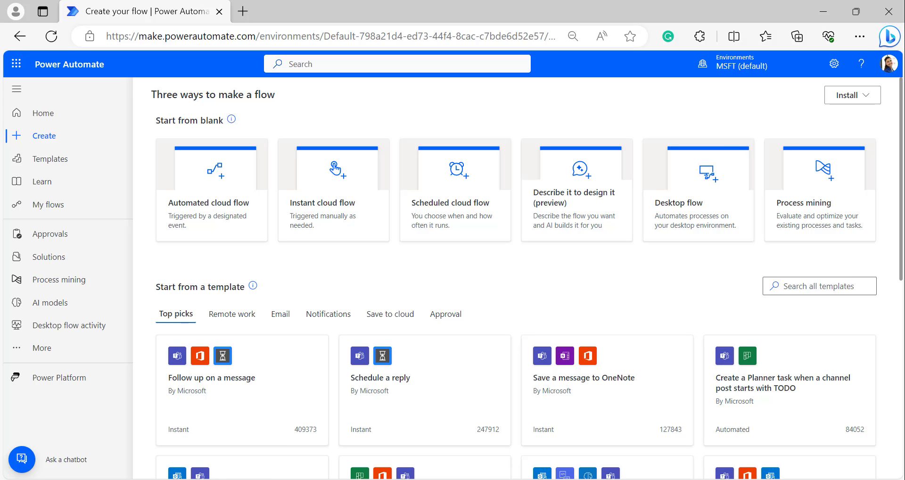
click(316, 208)
click(522, 159)
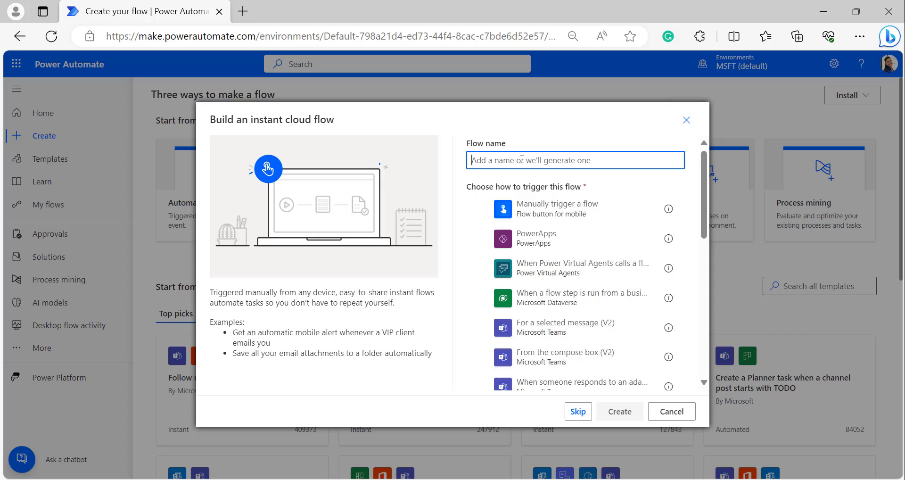
text(D)
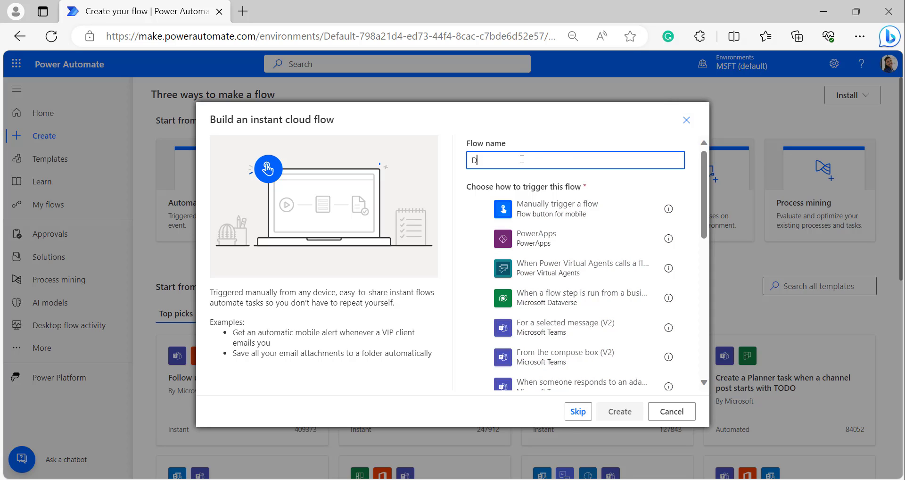
text(ate Variable Initialize)
click(481, 210)
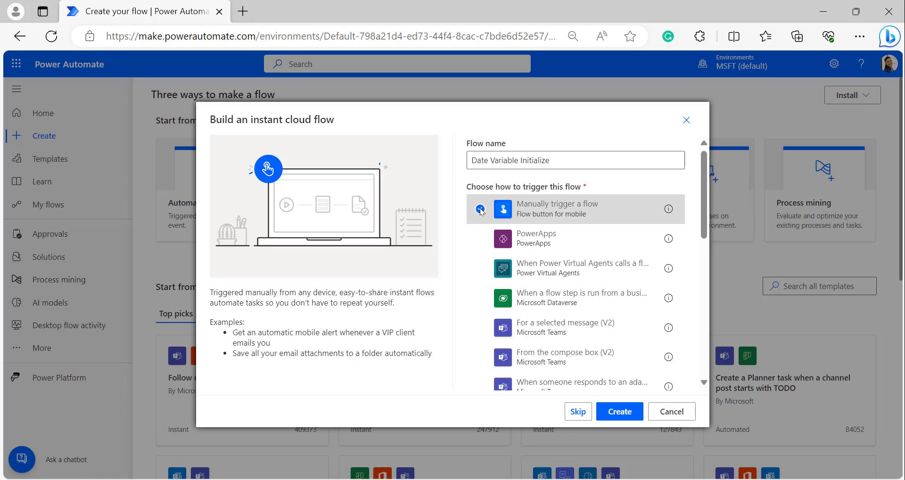
click(620, 412)
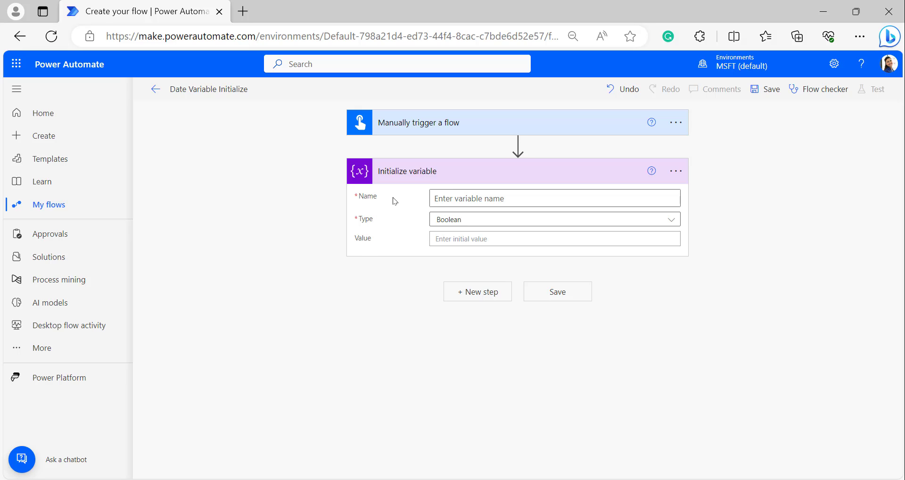
click(671, 220)
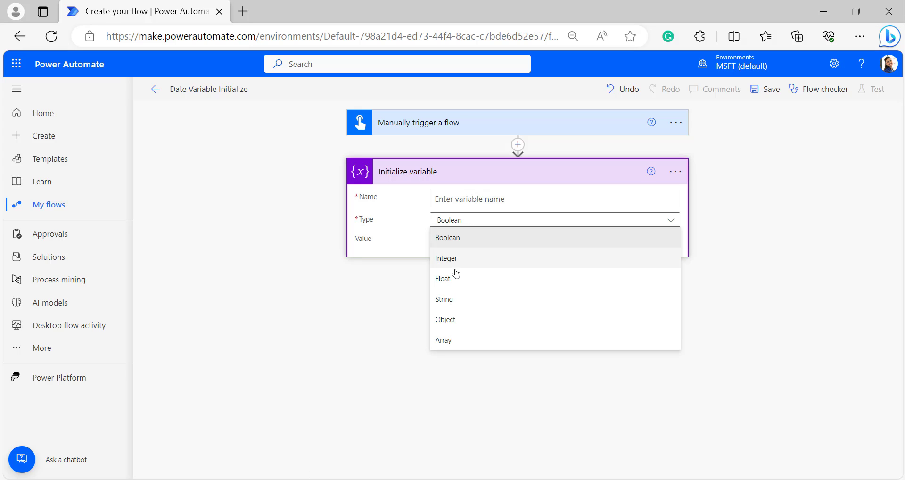
click(402, 221)
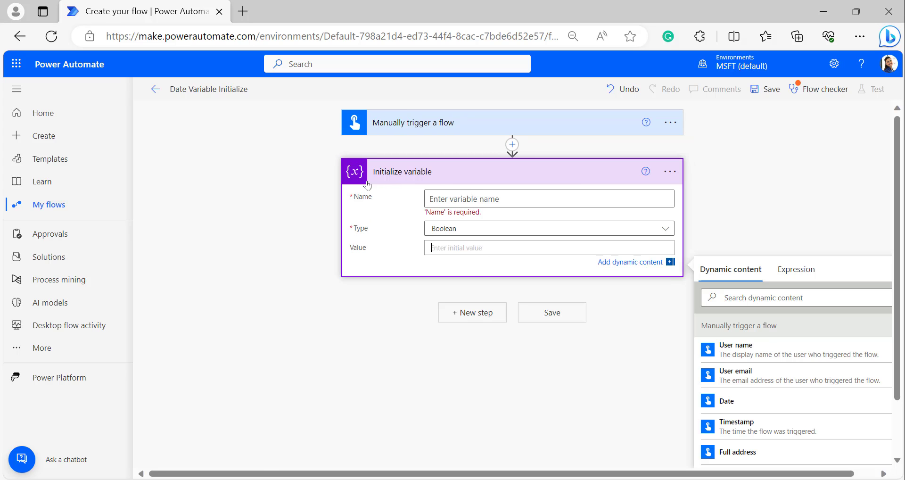
click(438, 248)
click(665, 231)
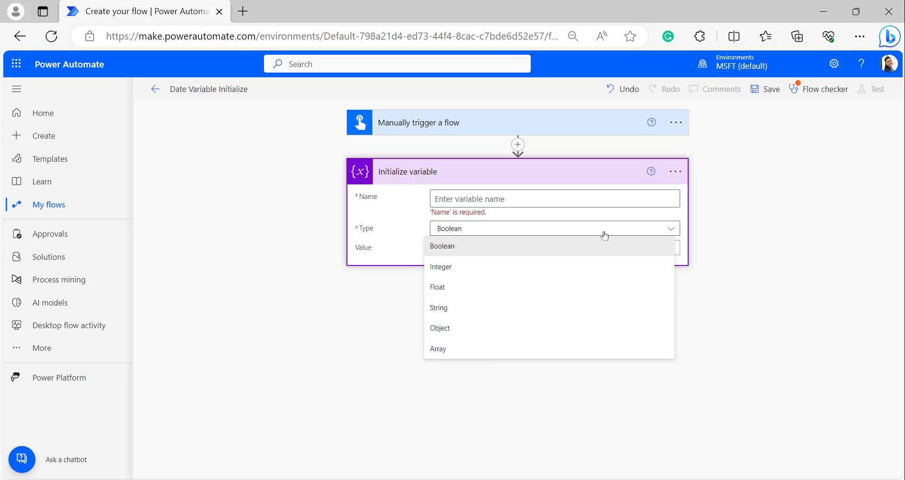
click(651, 235)
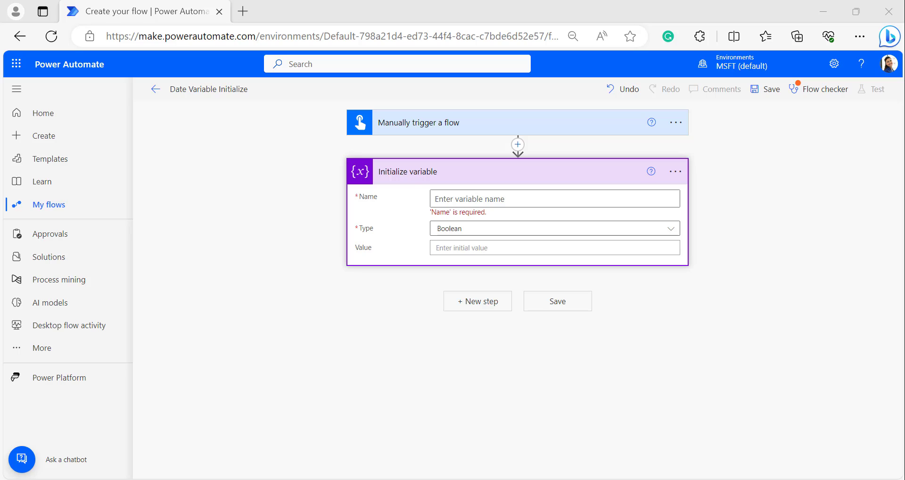
click(458, 199)
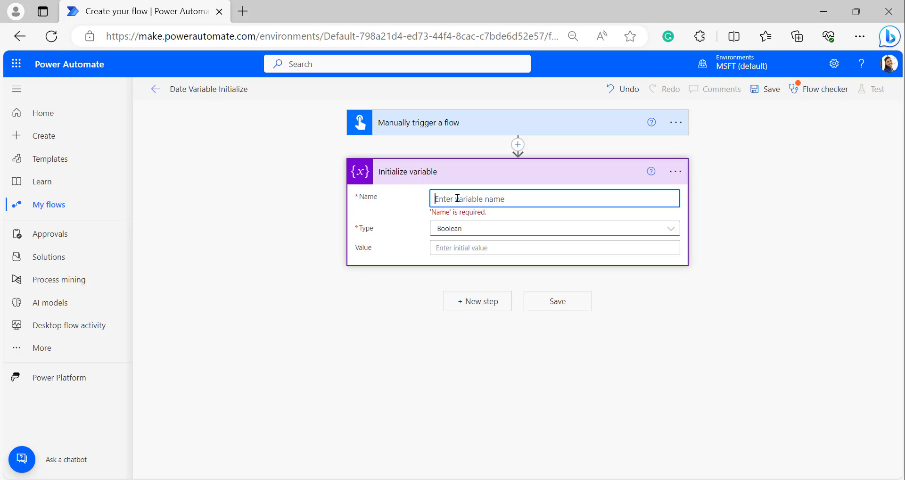
Name the variable 'Date Variable' and set its type to String
text(Date Variable)
click(670, 230)
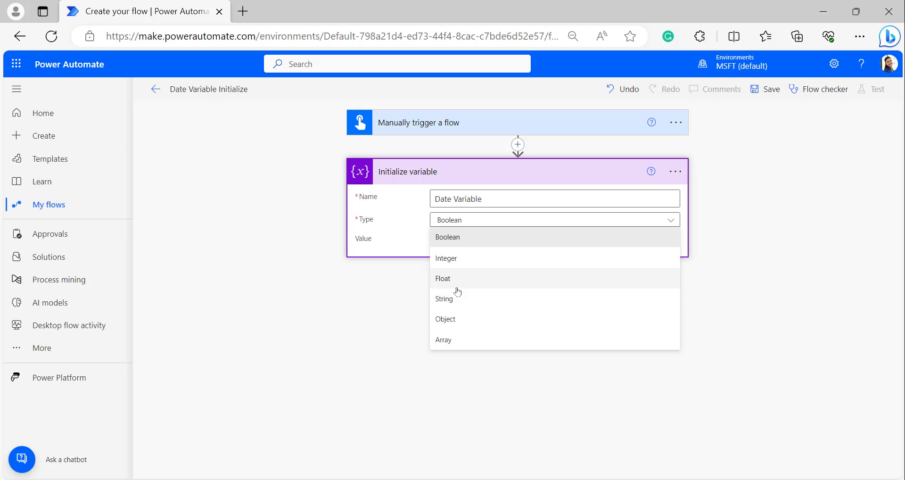
click(452, 299)
click(467, 242)
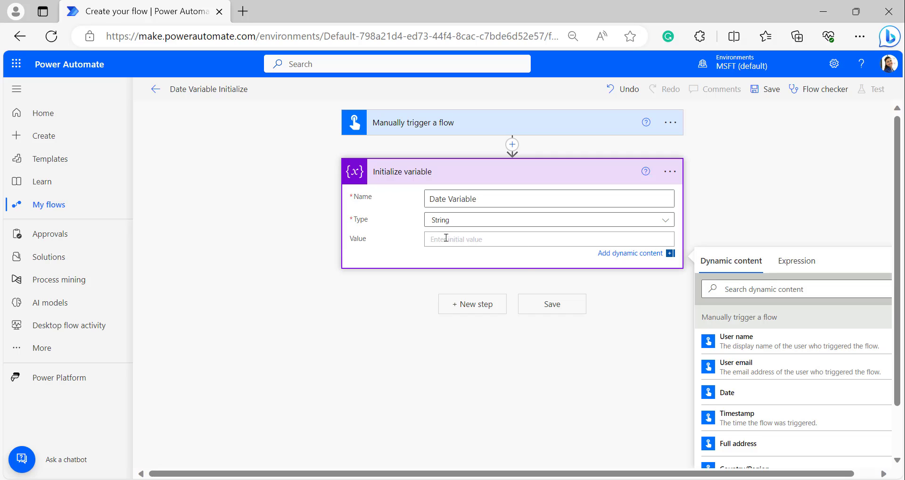
Set the value to the expression formatDateTime(utcNow(),'dd-MM-yyyyTHH:mm:ssZ')
click(793, 268)
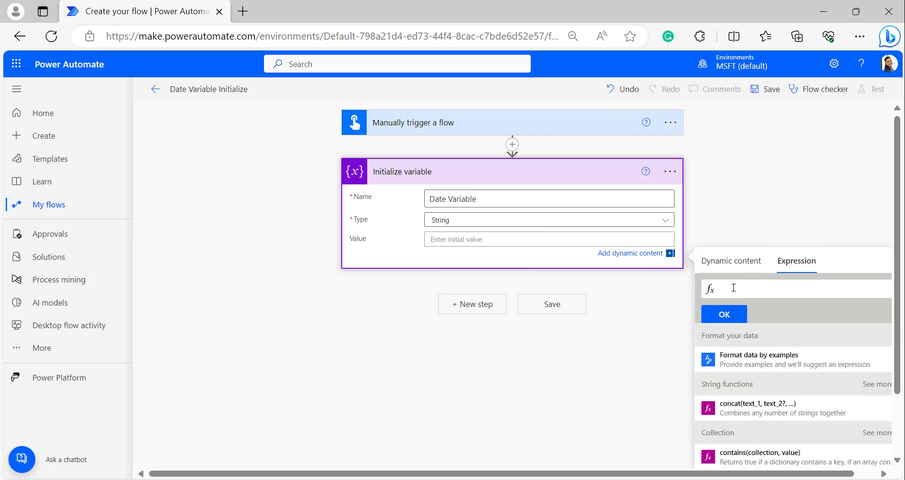
text(formatDateTime)
text((ut)
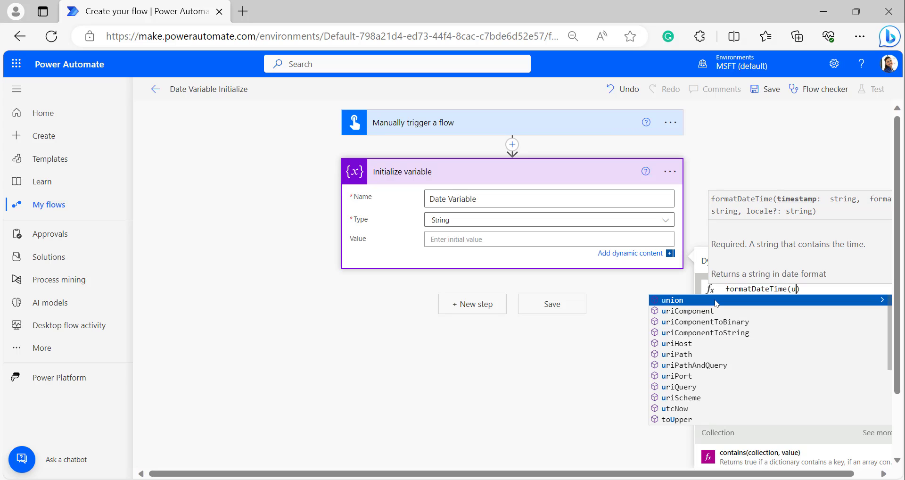
text(c)
click(715, 299)
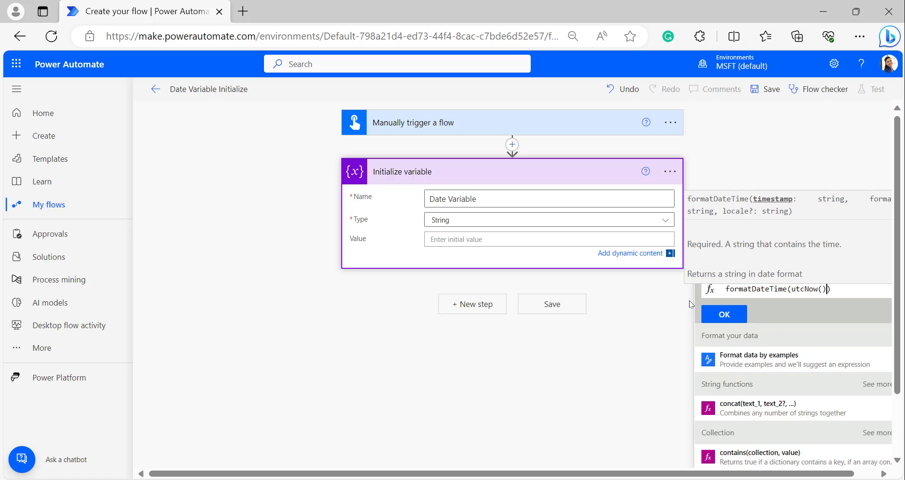
text(,)
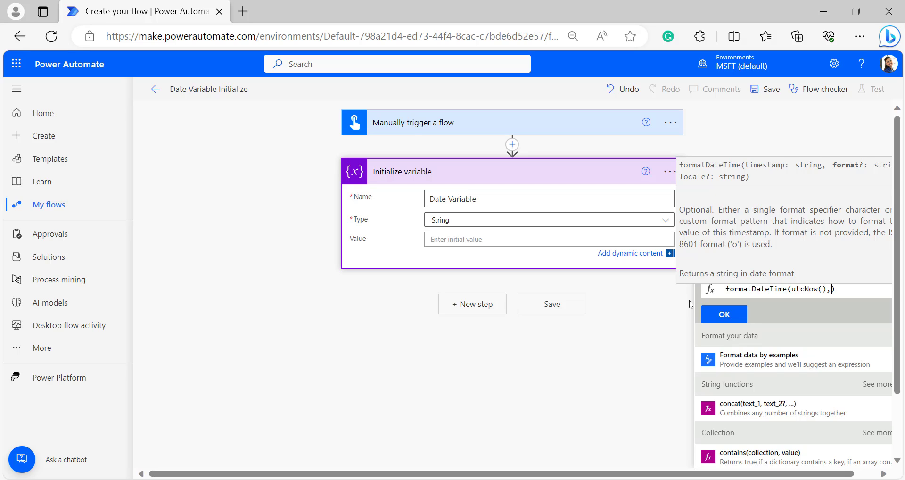
text(')
text(dd)
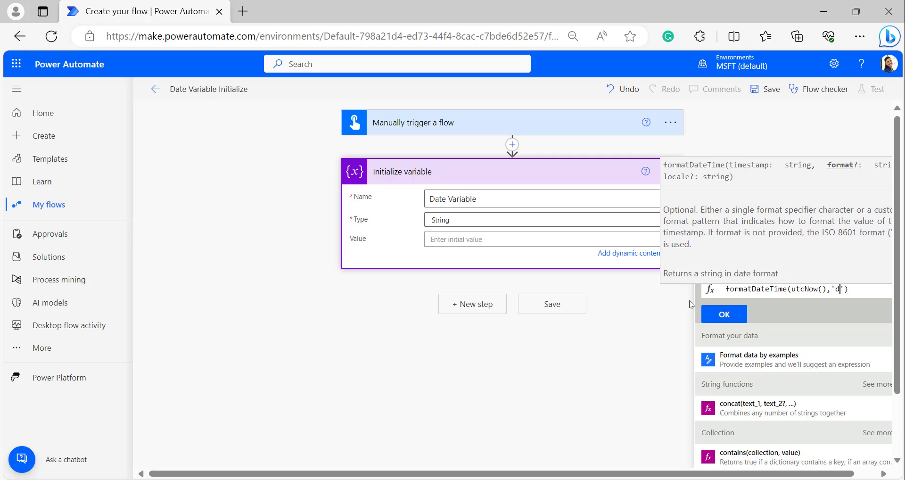
text(-MM-yyyyTHH)
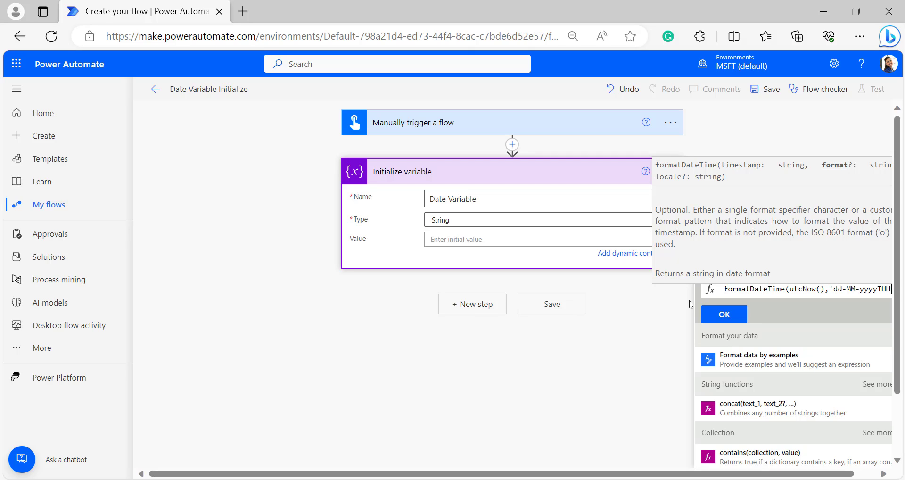
text(:mm:)
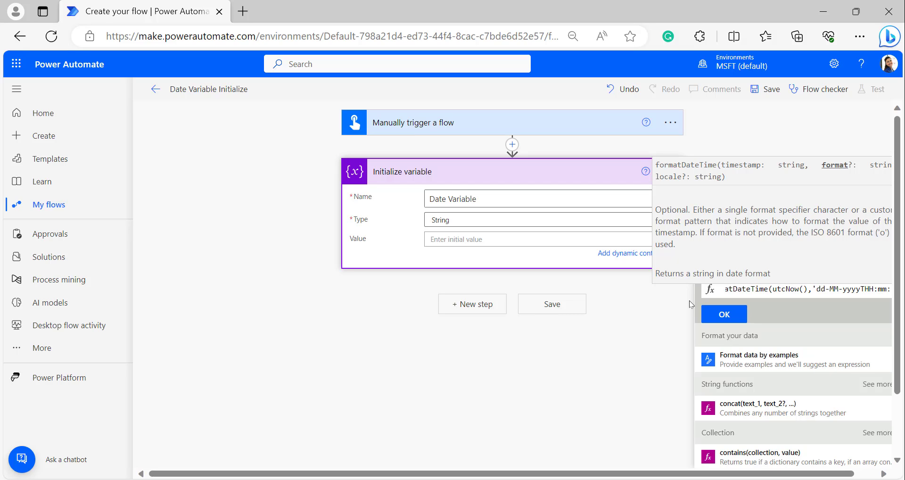
text(ssZ)
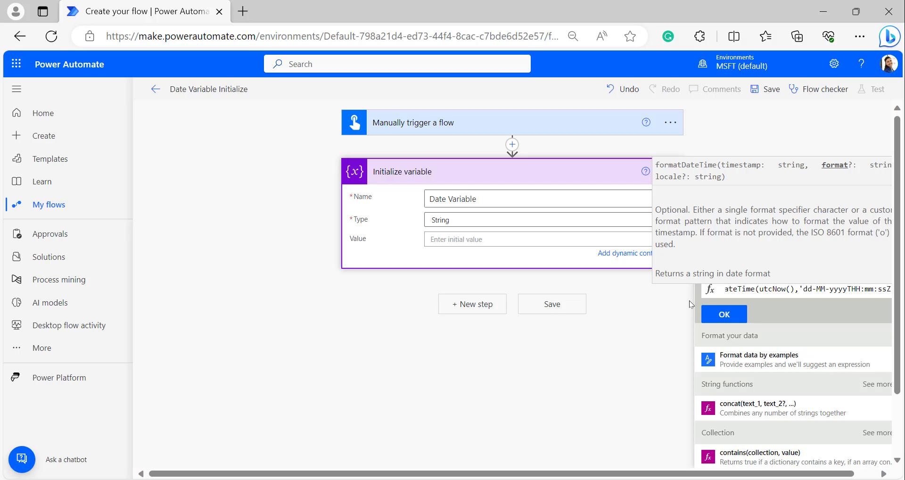
text('))
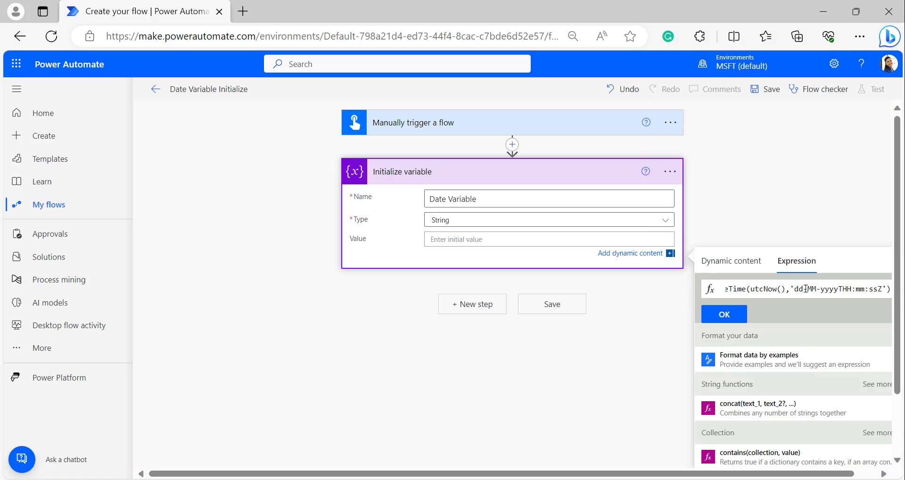
click(724, 314)
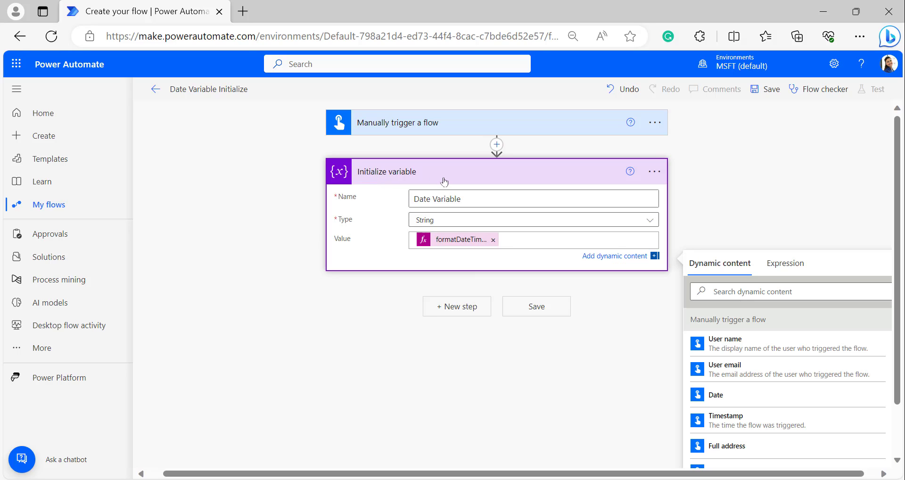
Add a Compose step taking Date Variable as its input and save the flow
click(457, 307)
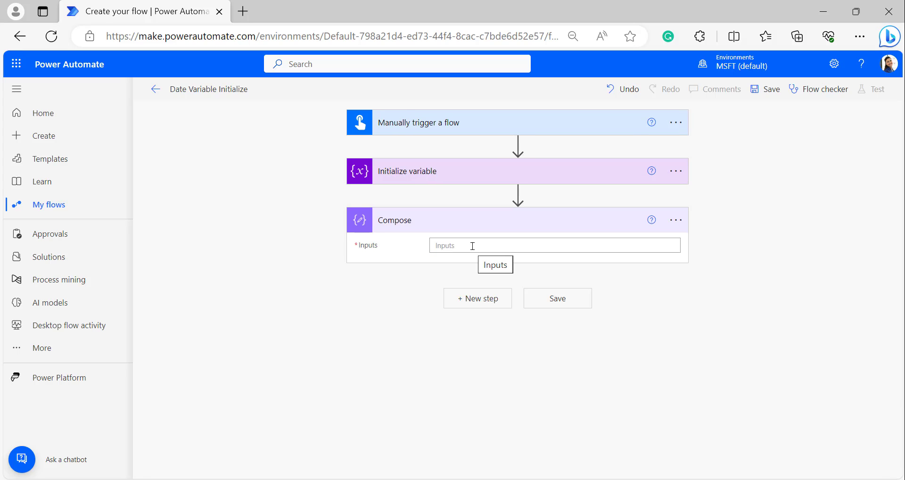
click(472, 246)
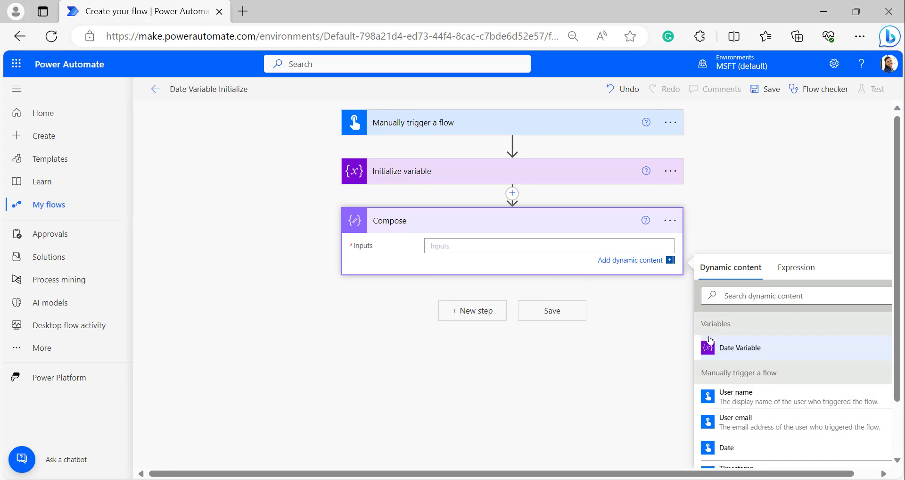
click(740, 351)
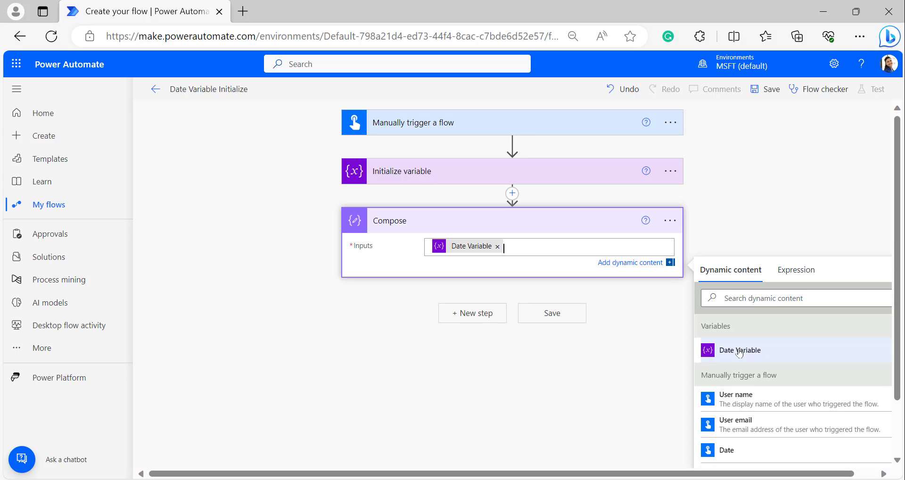
click(552, 313)
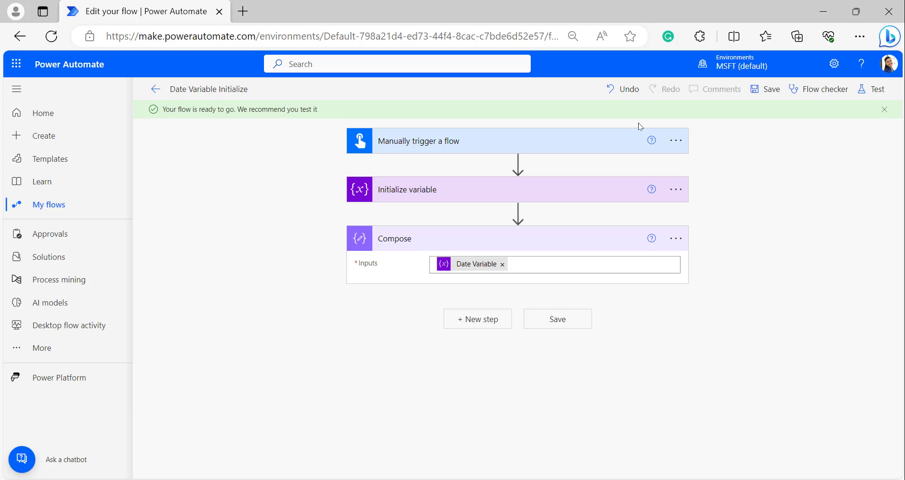
Run a manual test and check the Compose output 18-09-2023T06:57:16Z in run history
click(877, 90)
click(701, 120)
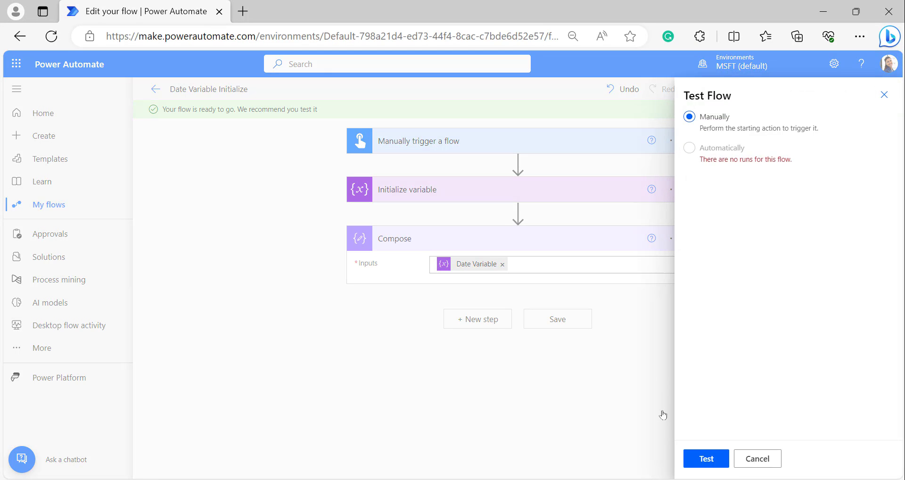
click(707, 458)
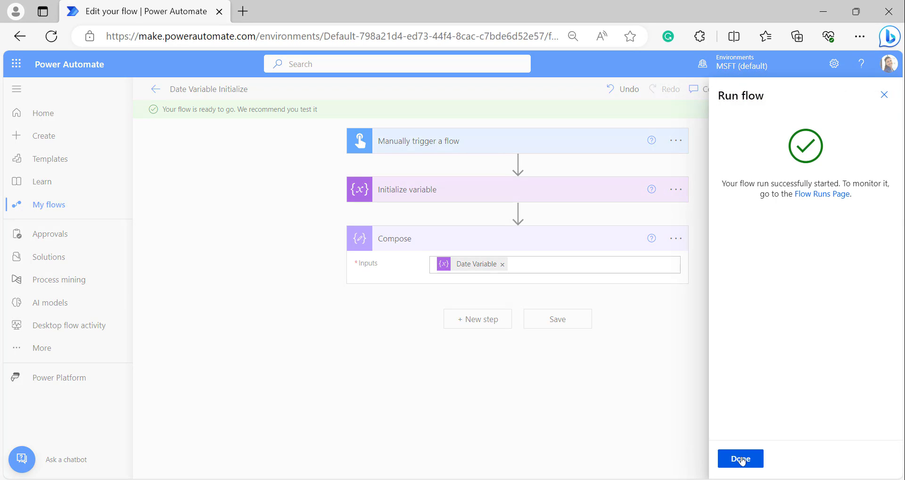
click(741, 458)
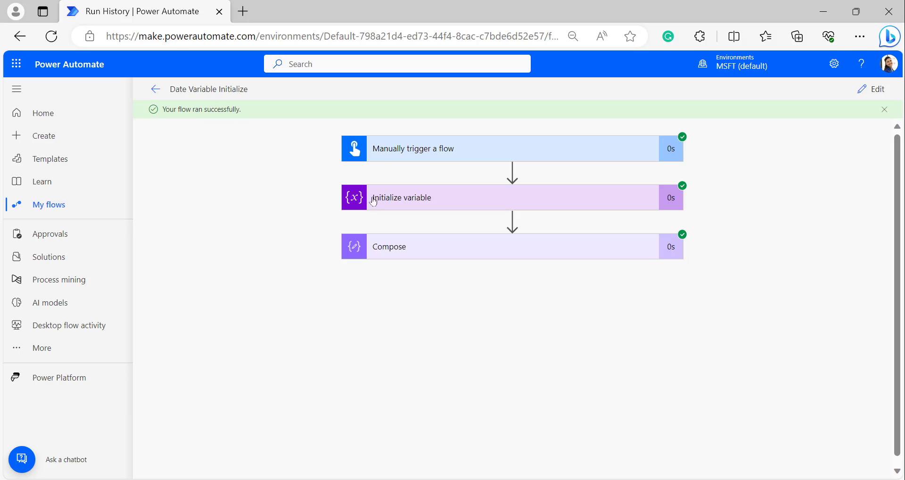
click(448, 254)
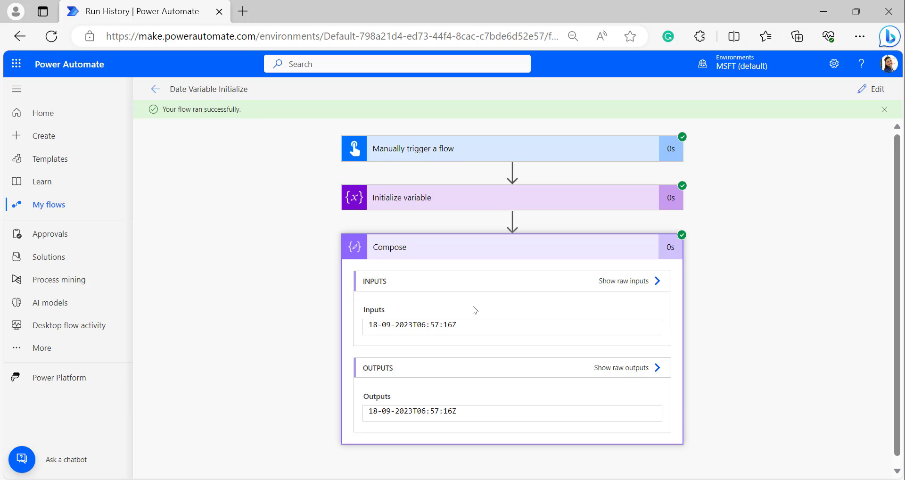
click(521, 248)
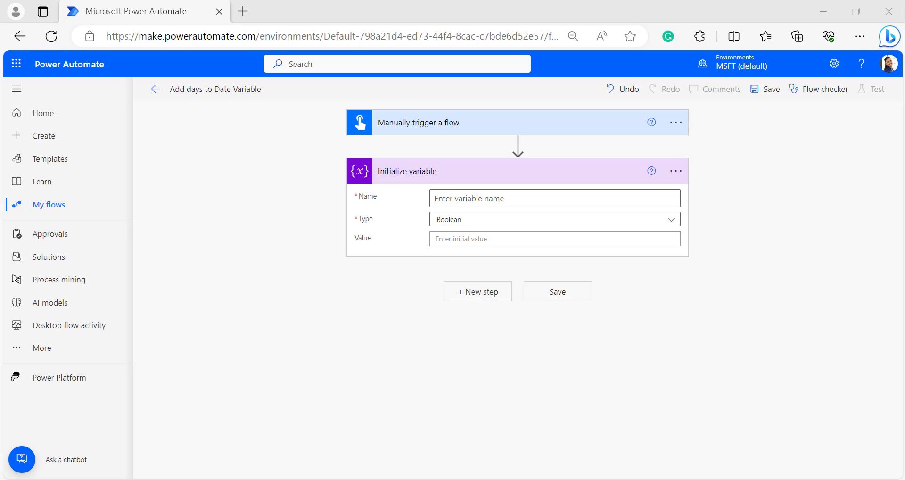
Name the new variable 'Date variable', fixing the misspelling, and set its type to String
click(448, 197)
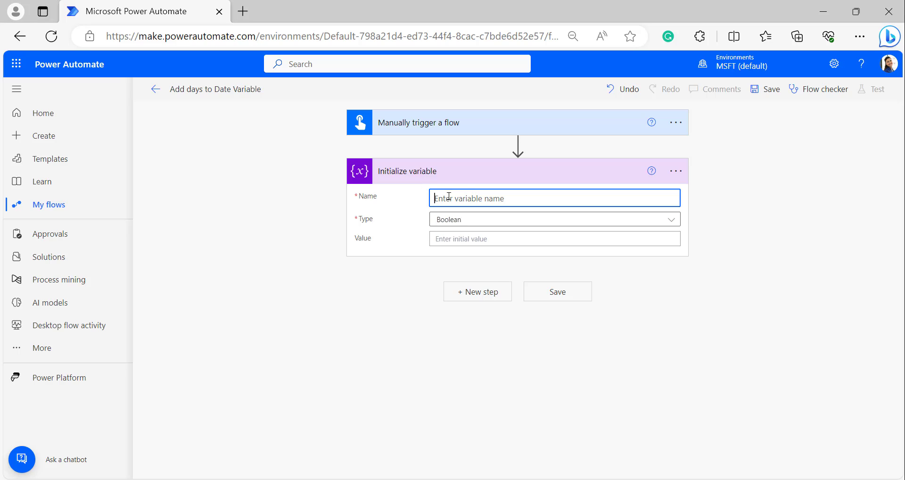
text(Dat)
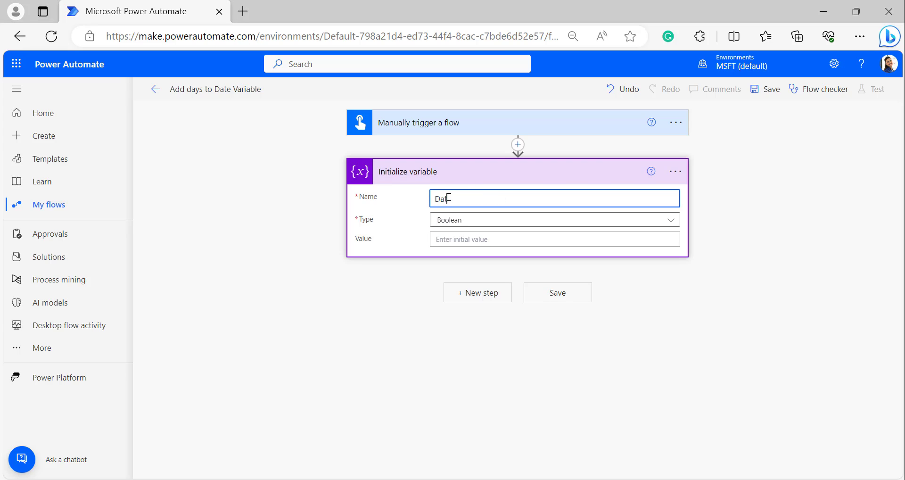
text(e varaable)
key(Left)
key(Left)
key(Left)
key(Left)
key(Left)
click(615, 221)
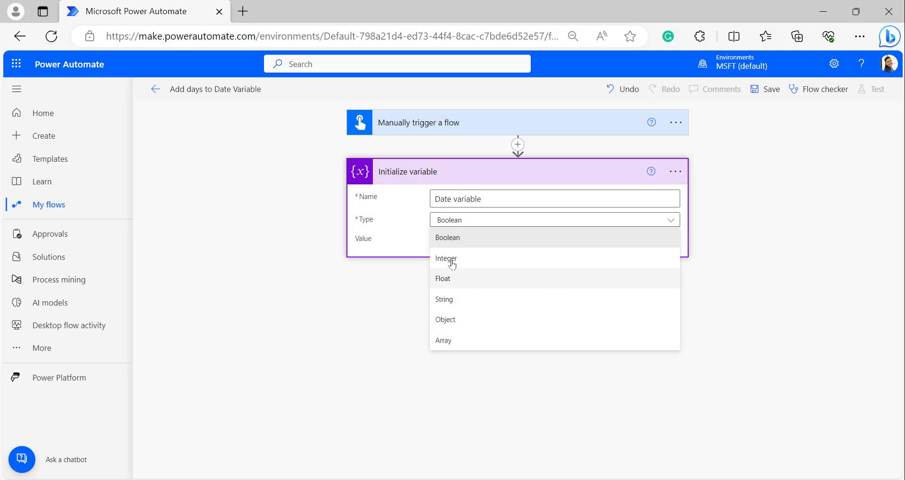
click(450, 299)
click(459, 240)
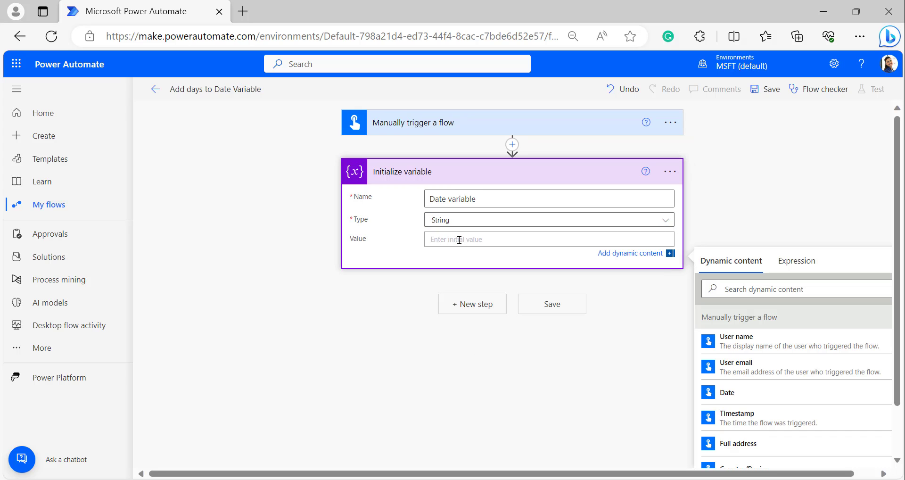
Enter formatDateTime(addDays(utcNow(),7),'dd-MM-yyyyHH:mm') as the Date variable's value
click(799, 264)
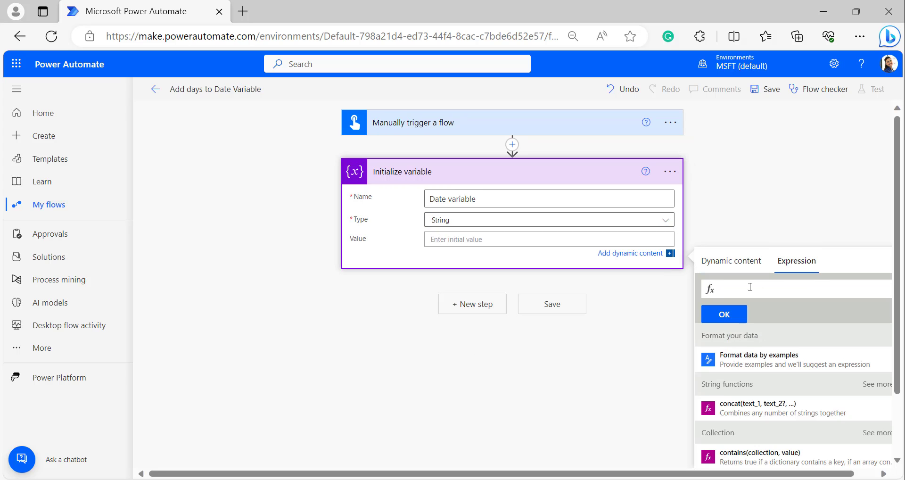
text(format)
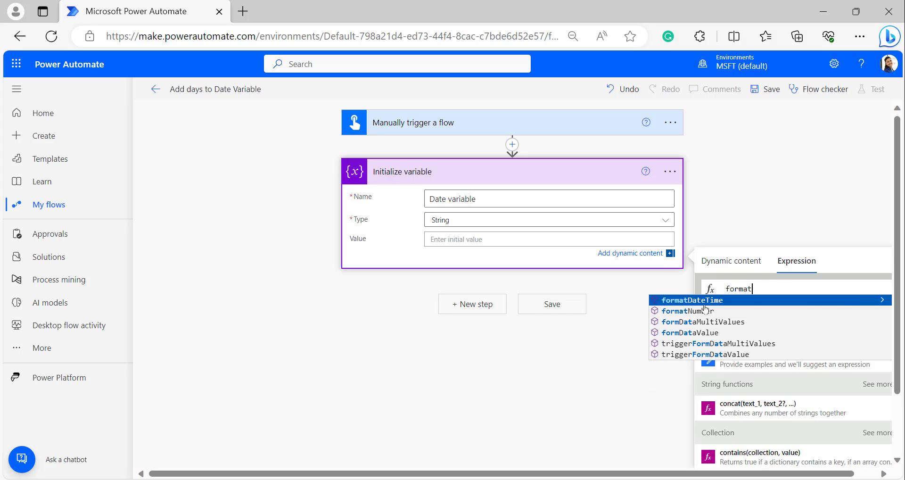
click(705, 297)
text((add)
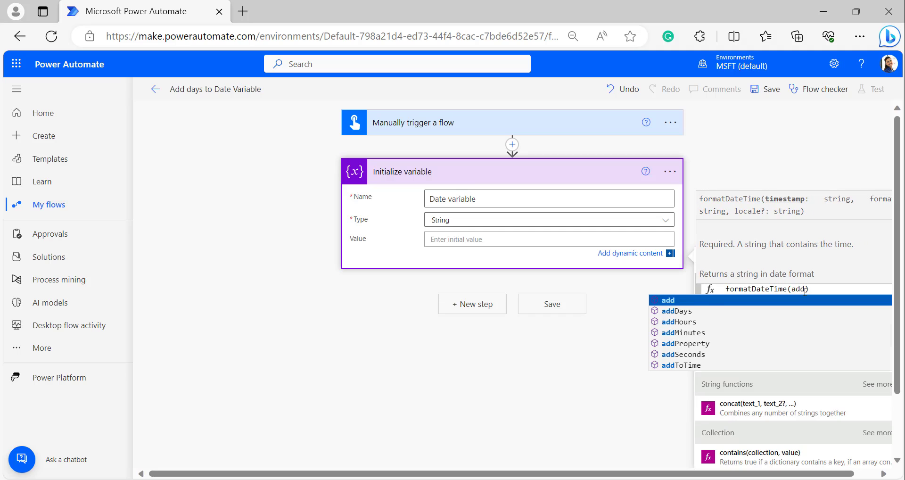
click(689, 310)
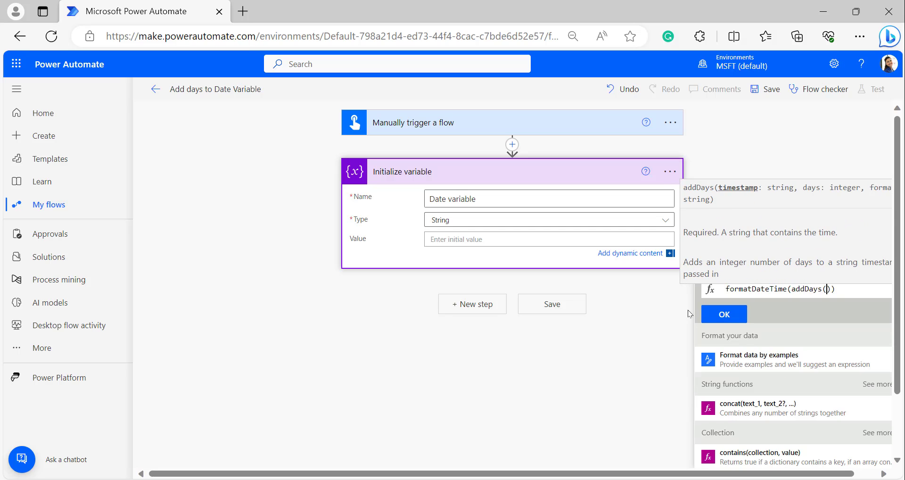
text(utc)
click(683, 299)
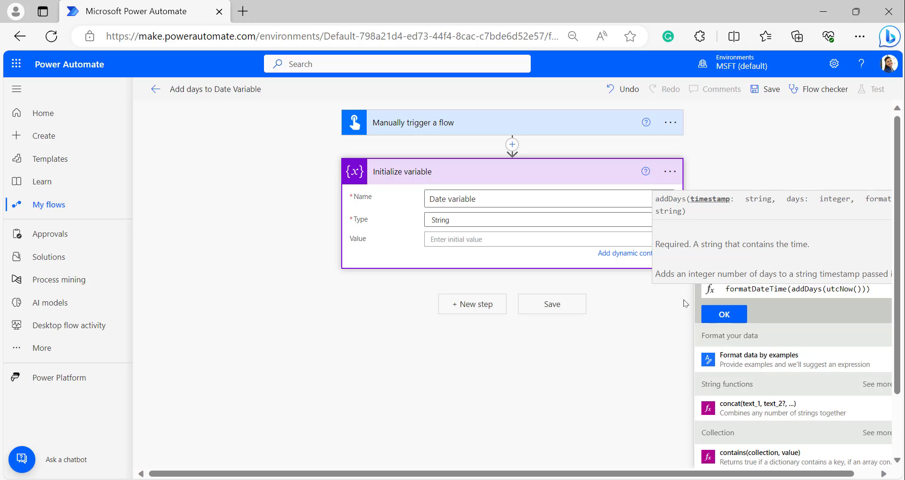
text(,)
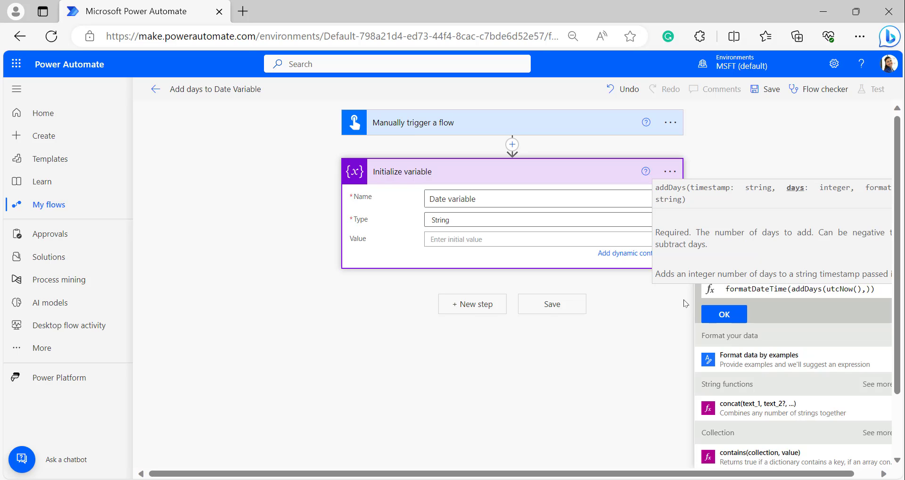
text(7)
text(),)
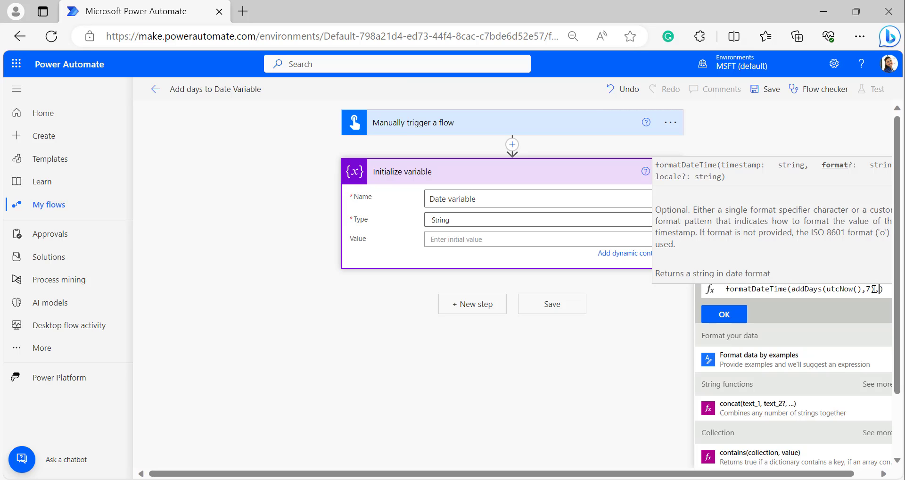
text('')
text(dd-)
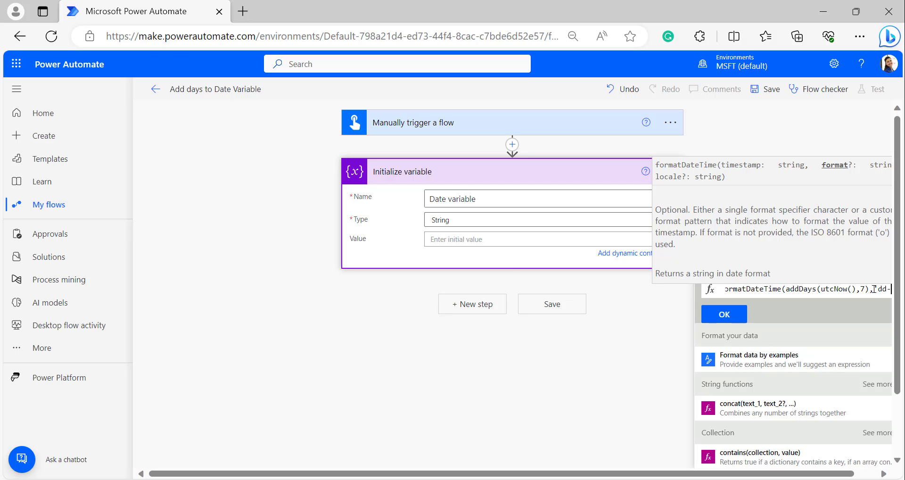
text(MM-yyyy)
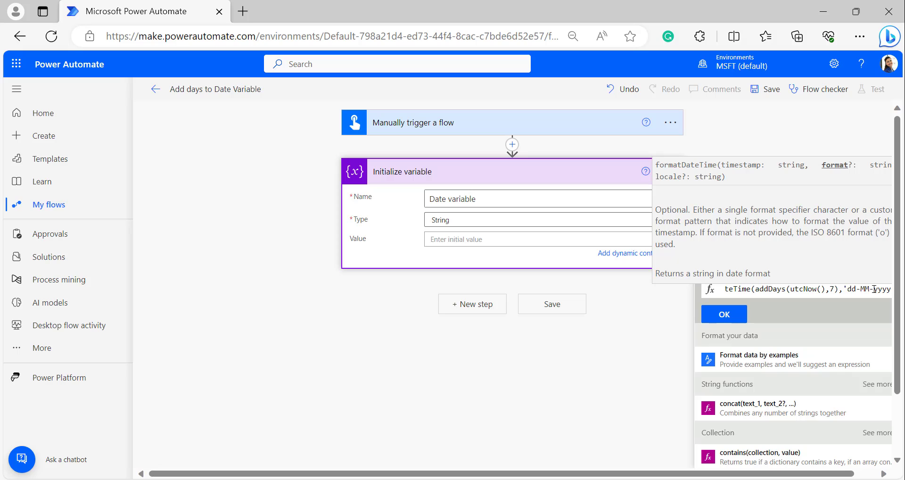
text(HH:)
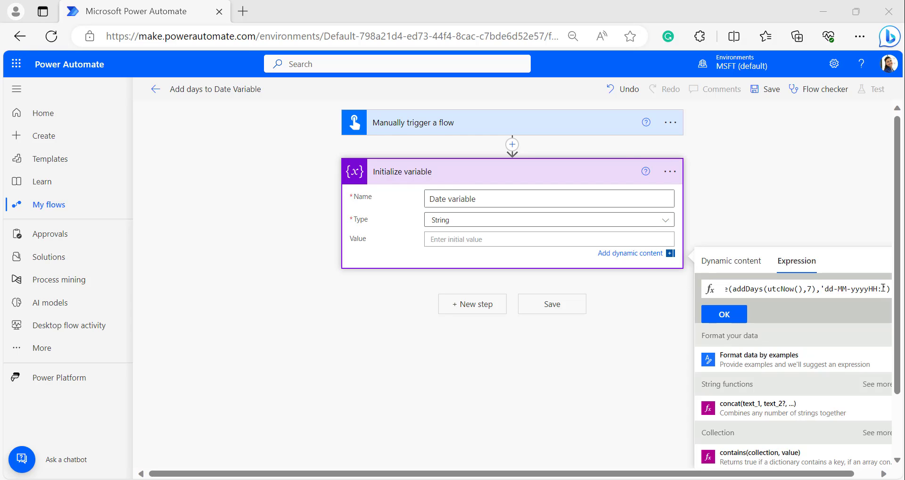
text(mm)
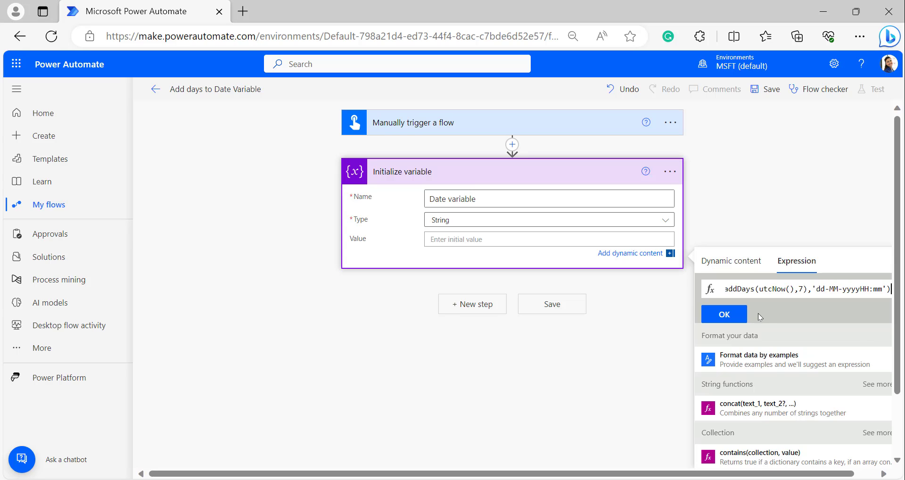
click(724, 314)
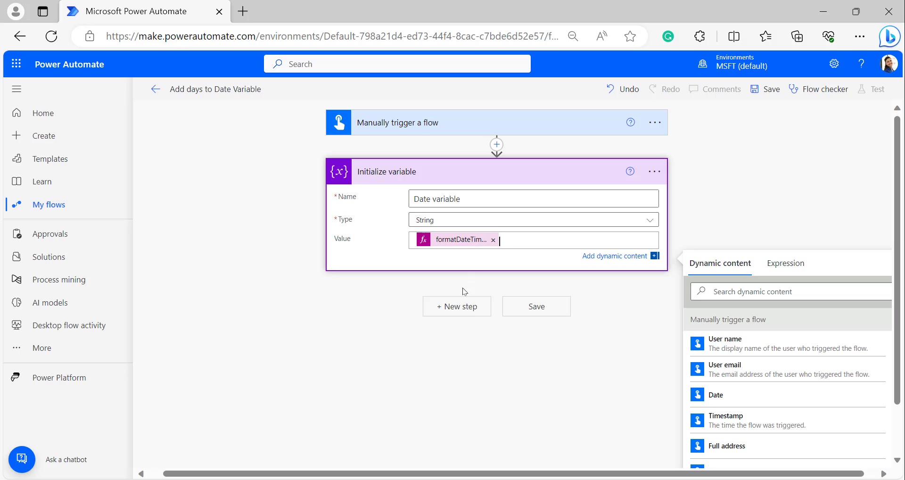
Add the Office 365 Outlook 'Send an email (V2)' action after Initialize variable
click(462, 307)
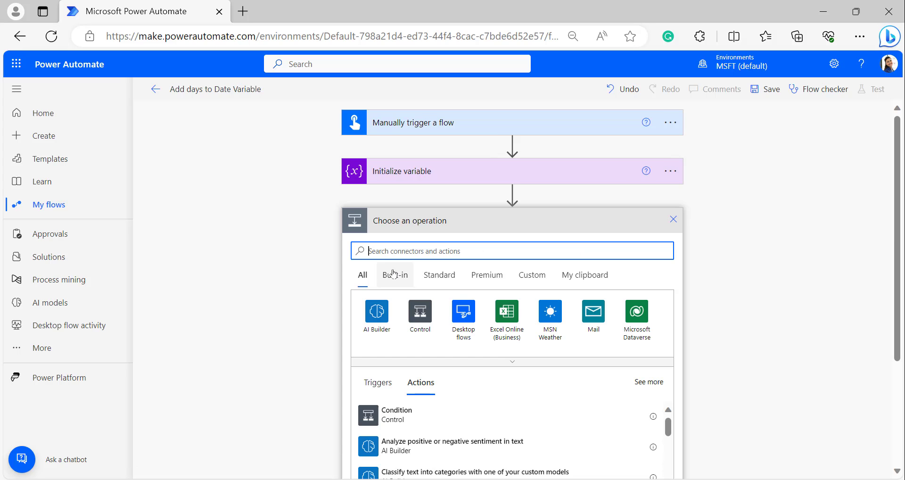
text(send an)
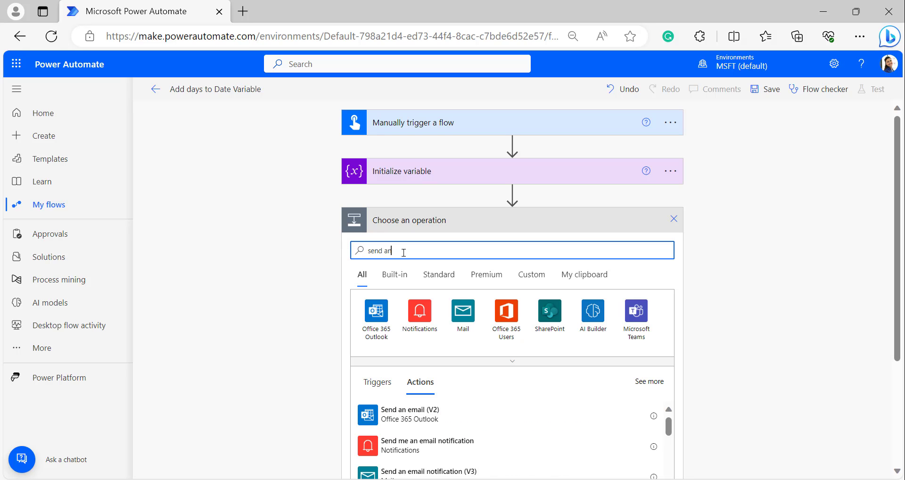
text(email)
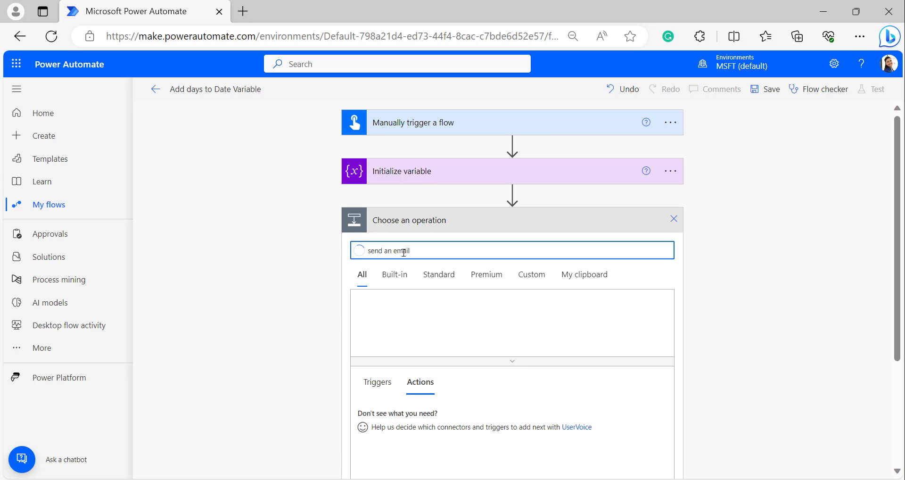
click(410, 445)
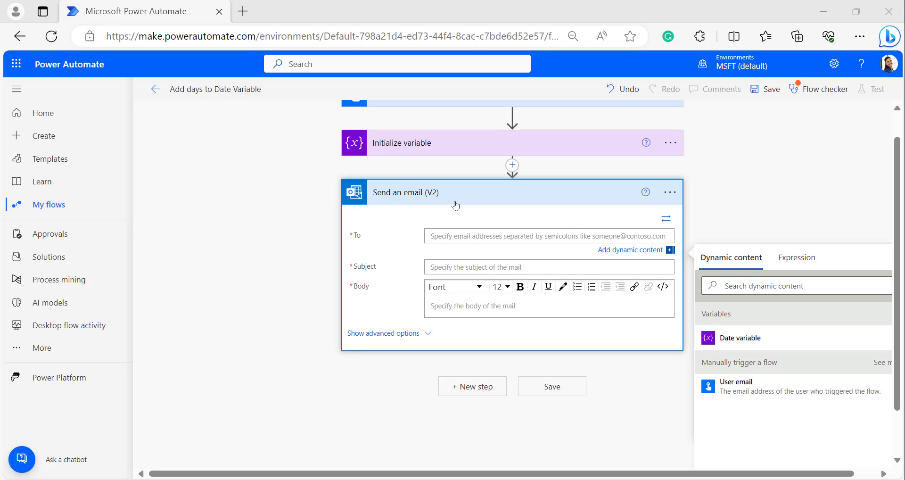
Address the email to User email, subject 'Add days to Date', with Date variable in the body
click(757, 388)
click(448, 272)
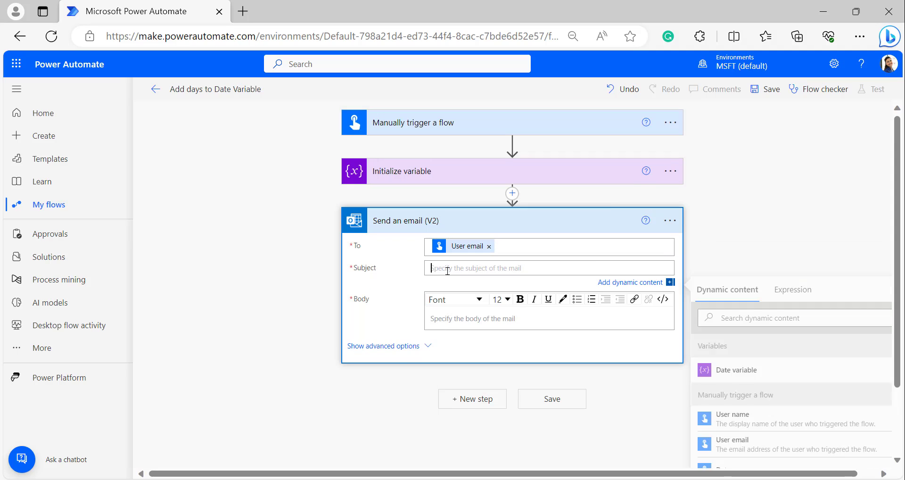
text(Add days to Date)
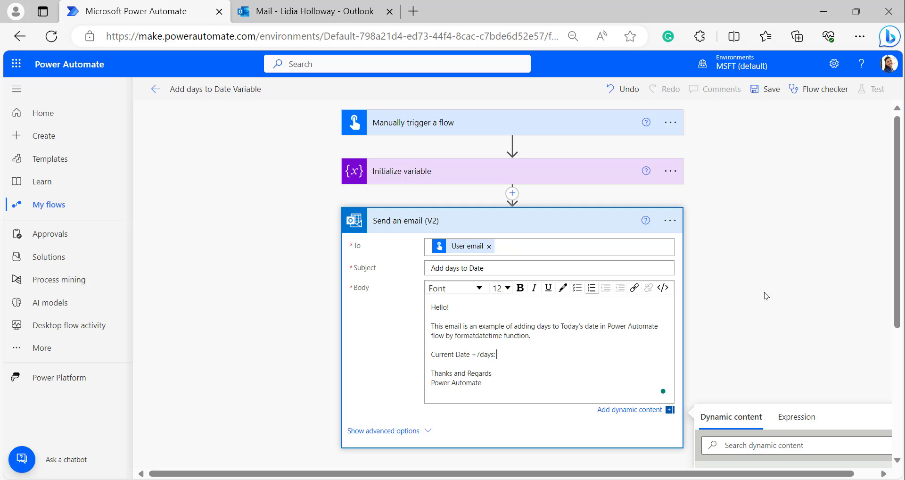
scroll(675, 296, down, 2)
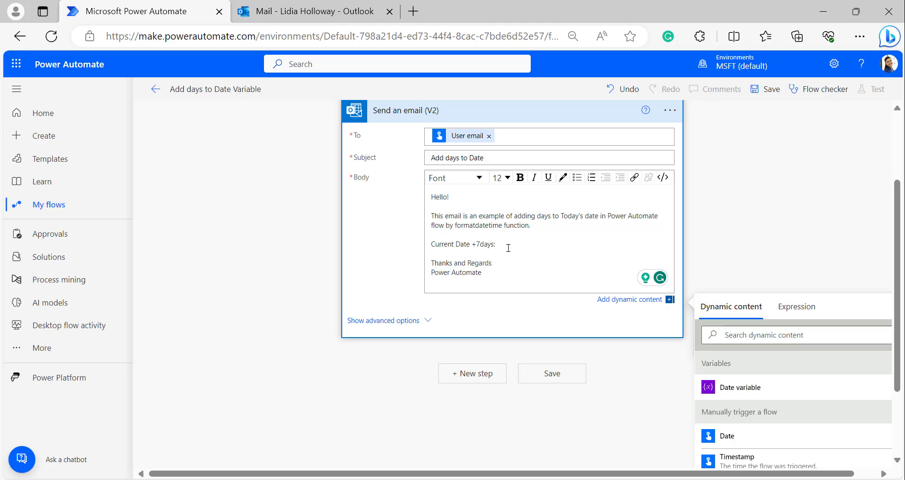
click(738, 388)
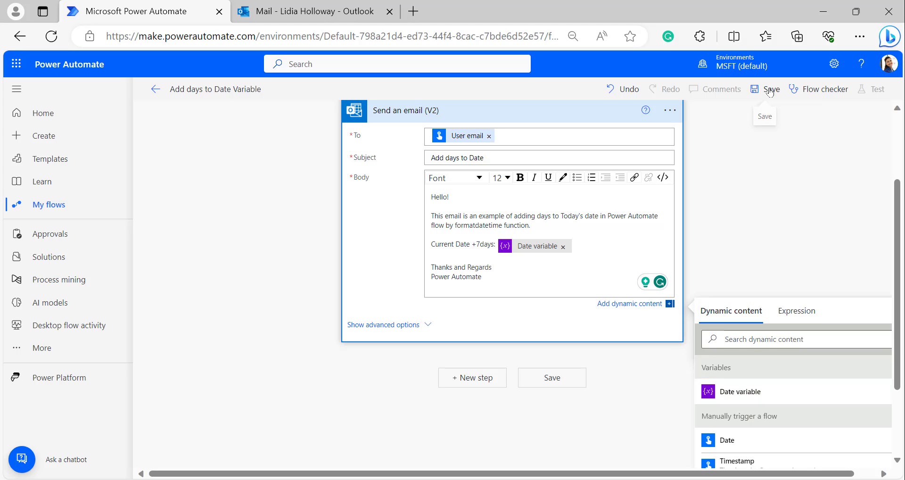
Save the flow and set up a manual test
click(770, 90)
click(873, 89)
click(689, 117)
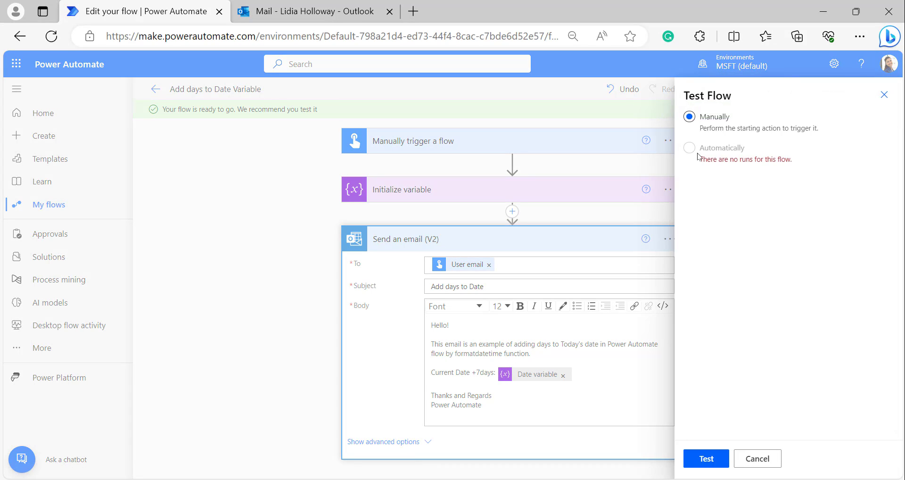
Run the test, confirm success on the Flow Runs page, and switch to the Outlook inbox
click(694, 456)
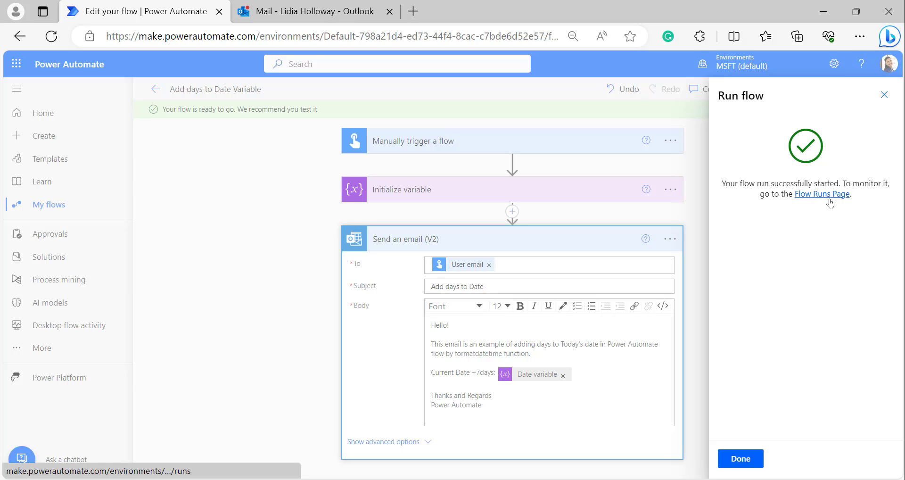
click(742, 461)
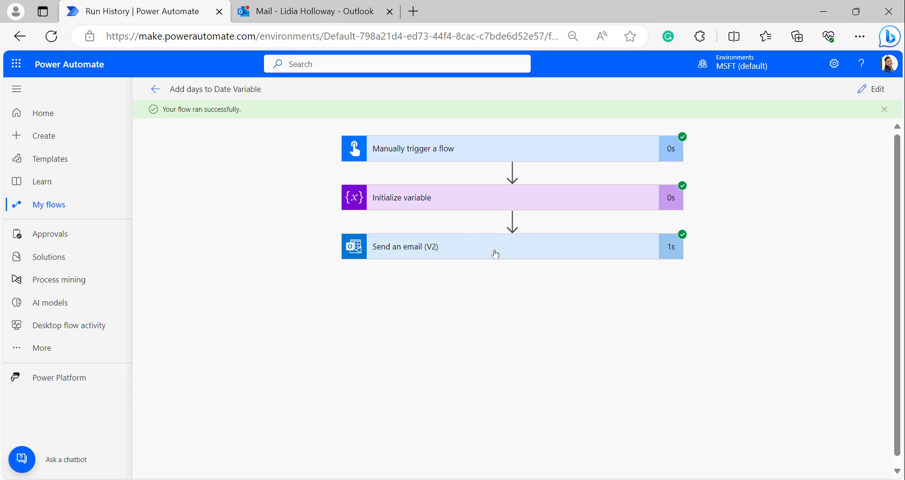
click(309, 12)
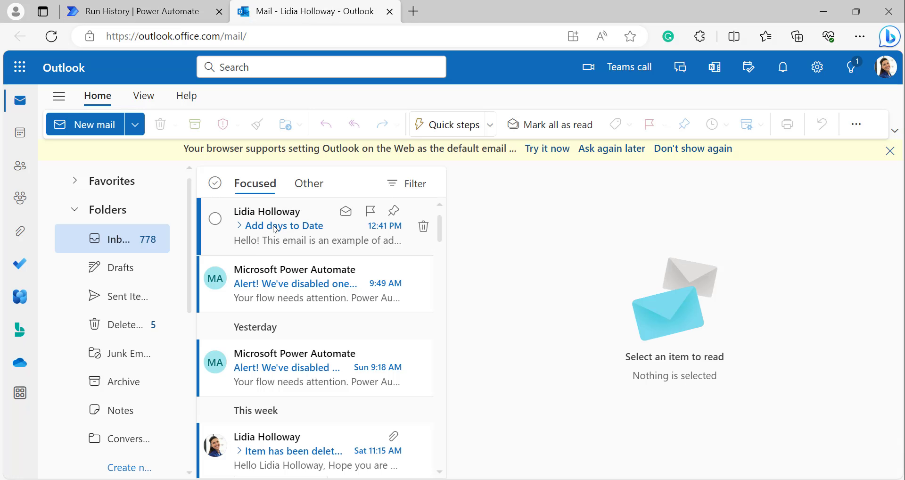
click(274, 225)
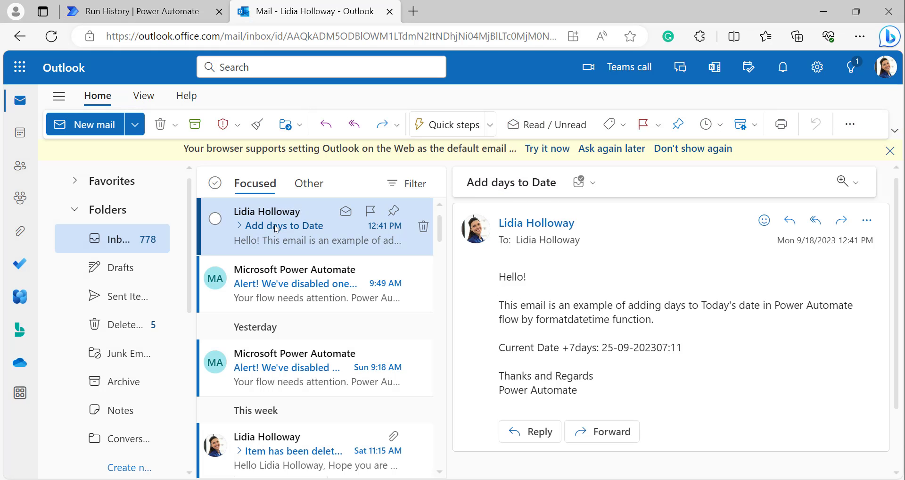
scroll(618, 273, down, 1)
scroll(618, 273, up, 1)
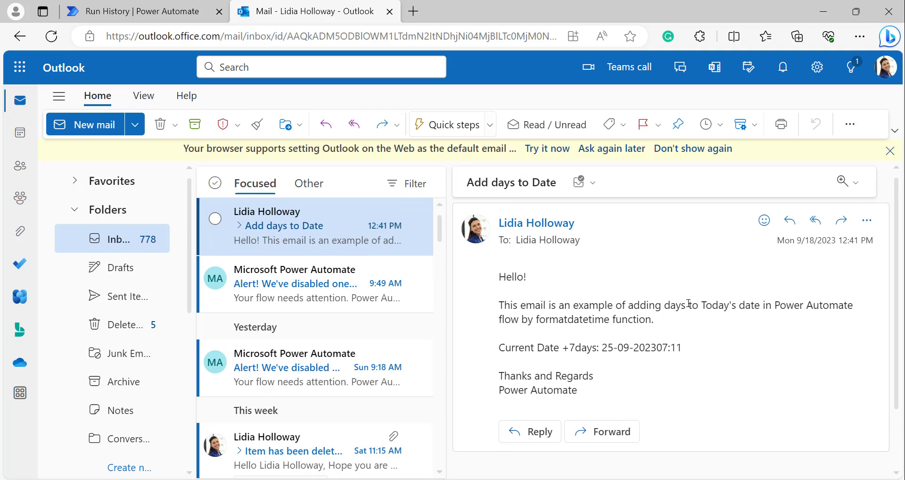